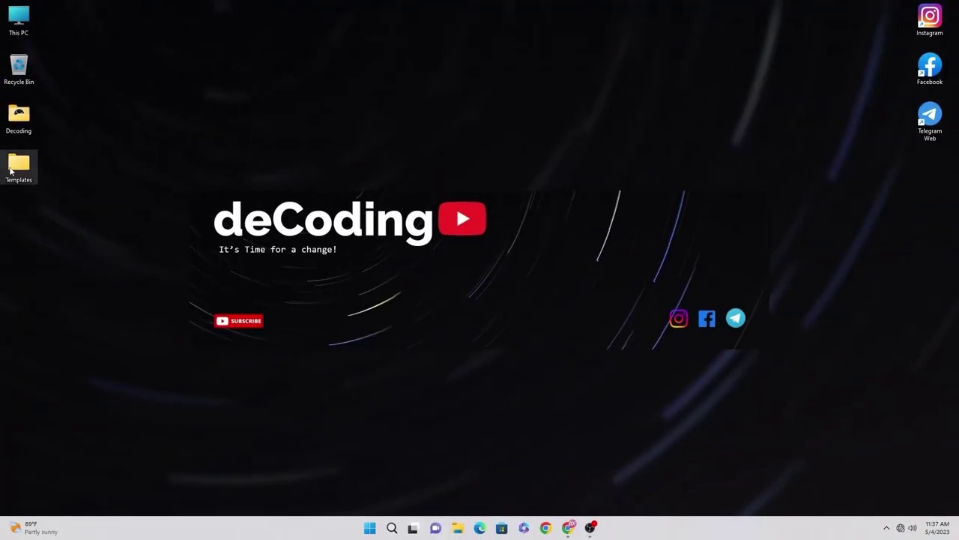
Step: Launch the Brush Stylish Logo project from Templates > Premiere Pro in File Explorer
double_click(10, 171)
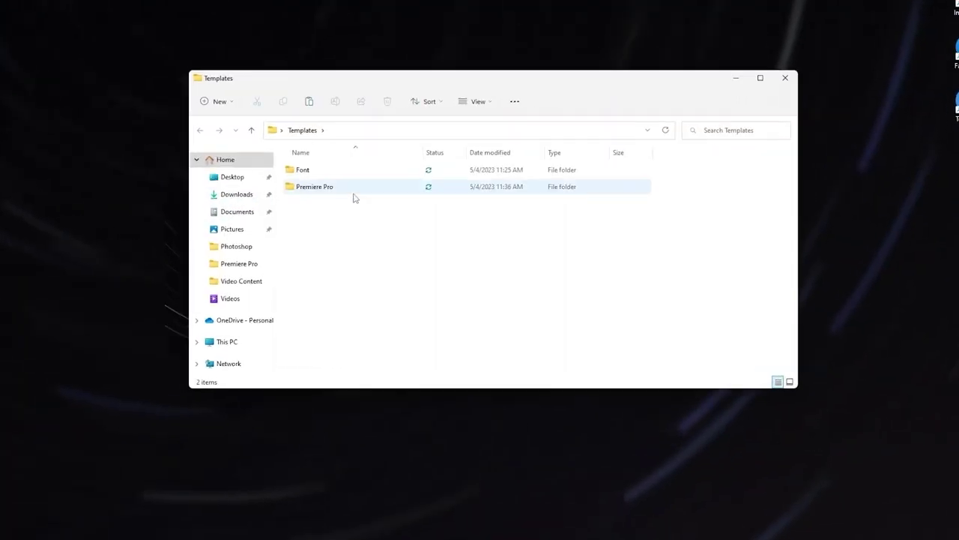
double_click(324, 186)
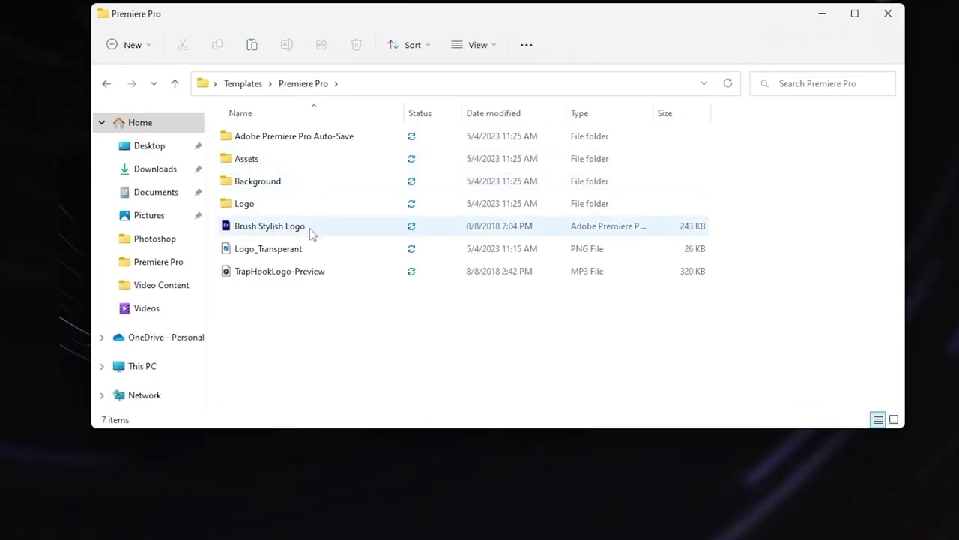
double_click(310, 227)
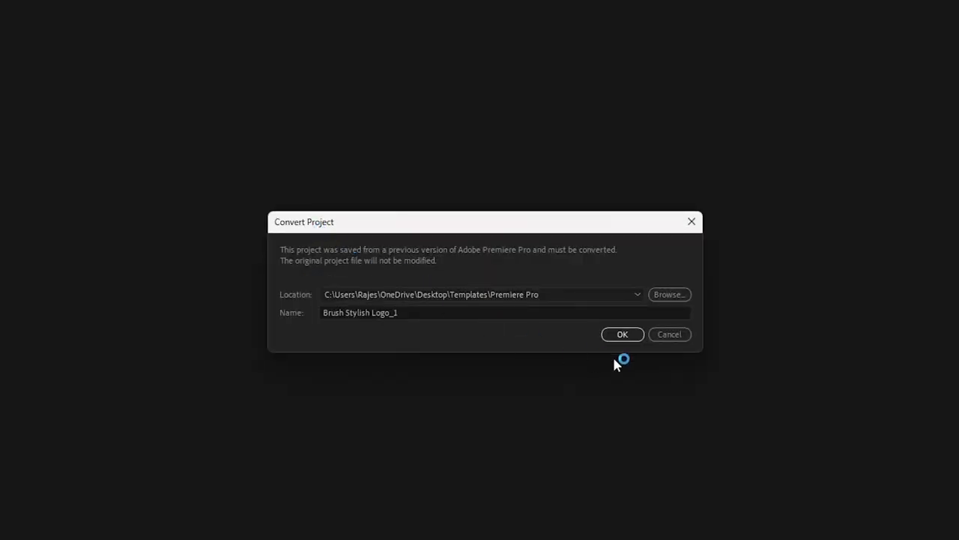
Step: Convert the project and open Final Comp (Color), closing the black-and-white comp's timeline
click(623, 334)
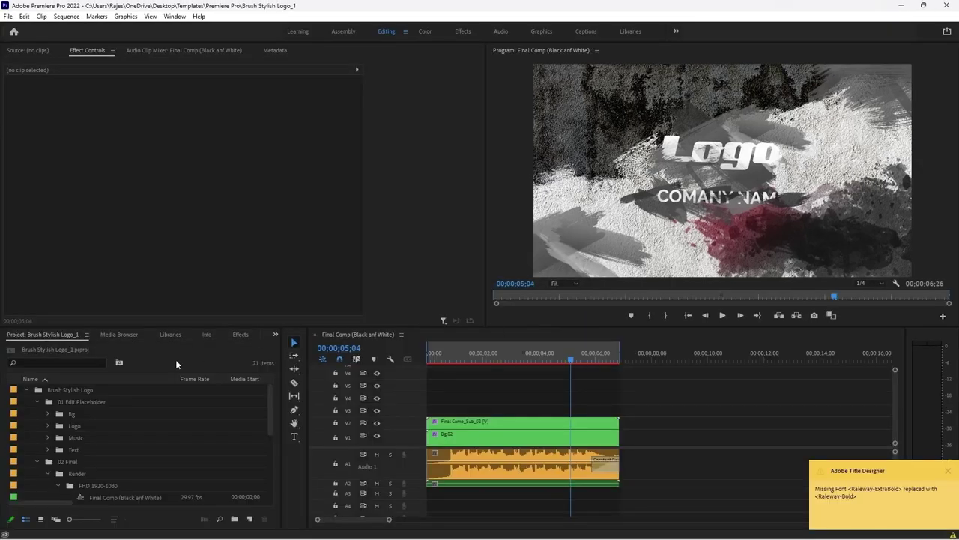
click(36, 401)
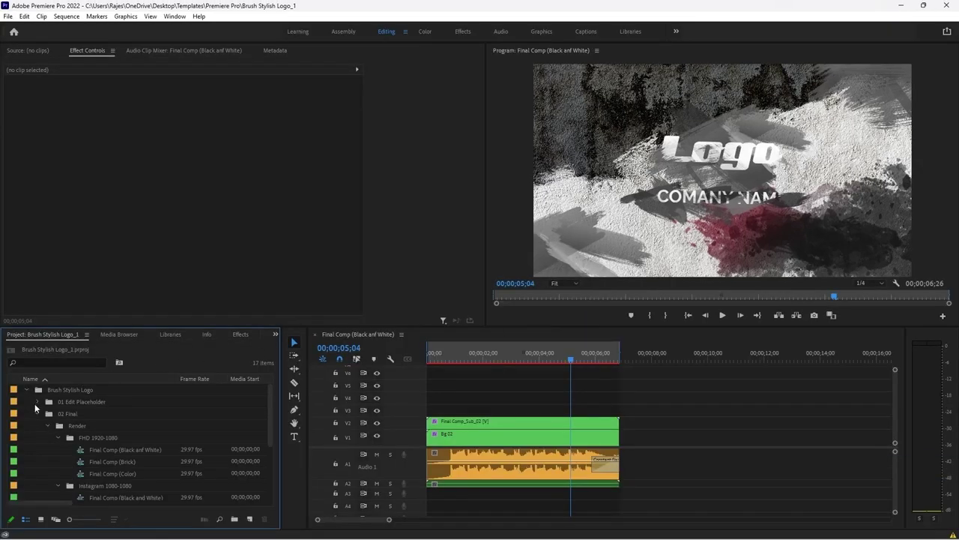
click(36, 412)
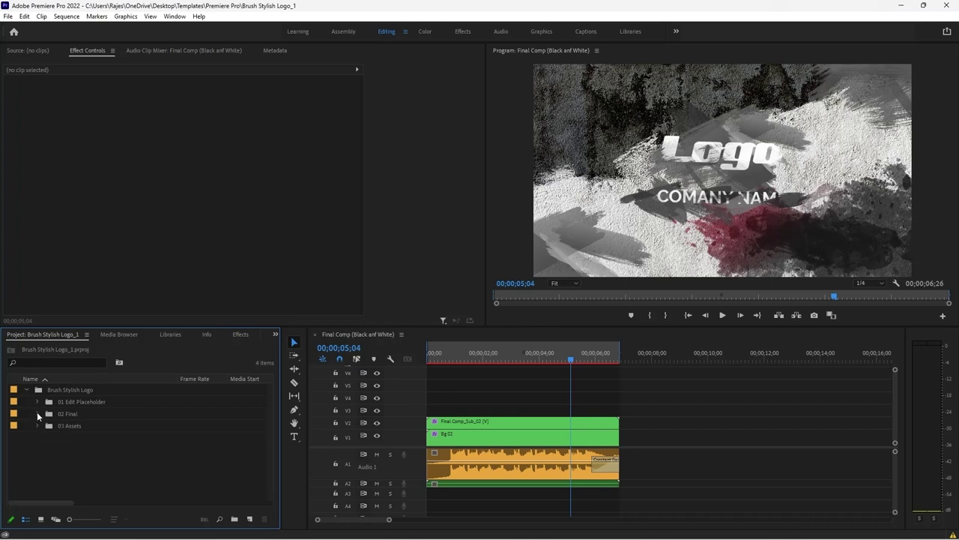
click(37, 414)
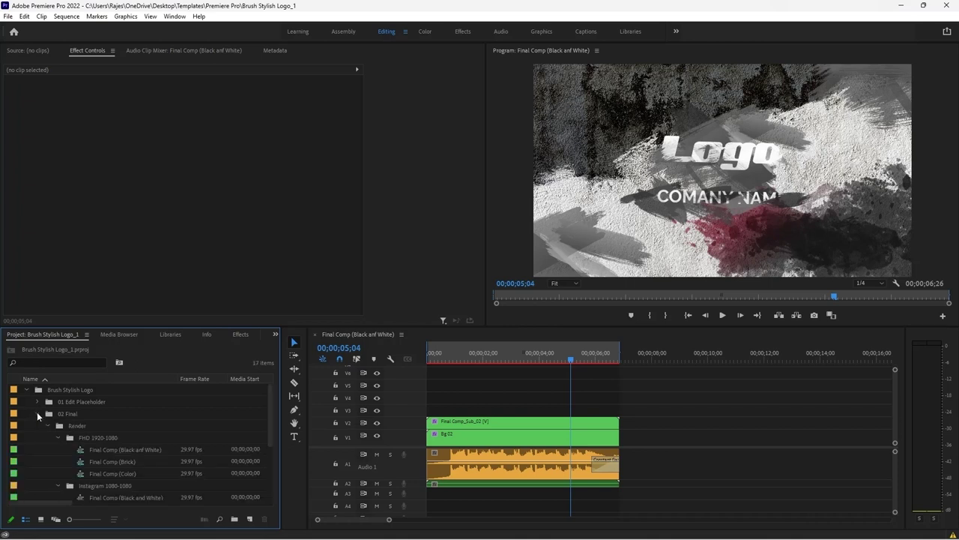
double_click(143, 469)
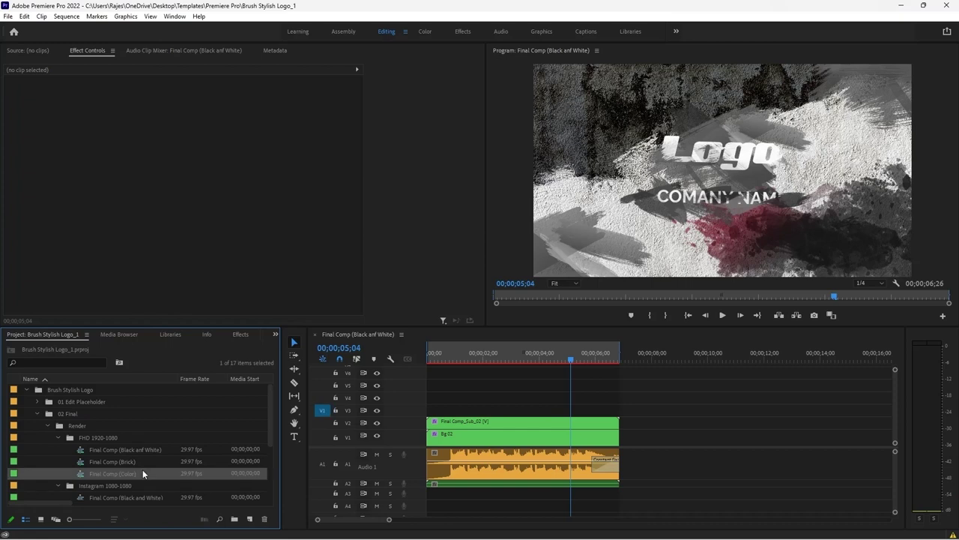
click(316, 335)
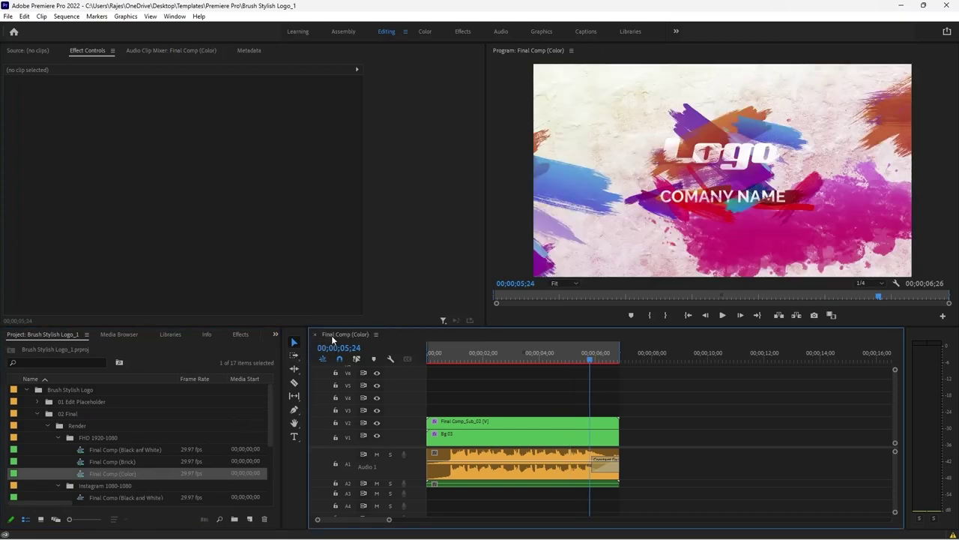
click(37, 413)
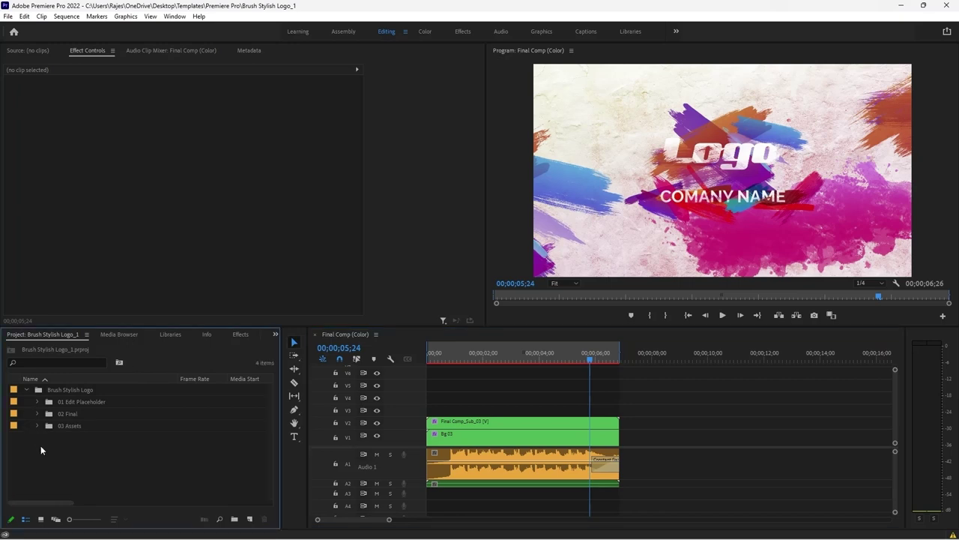
Step: Import Logo_Transperant.png from Templates > Premiere Pro, then open the nested Final Color sequence
double_click(40, 445)
double_click(124, 118)
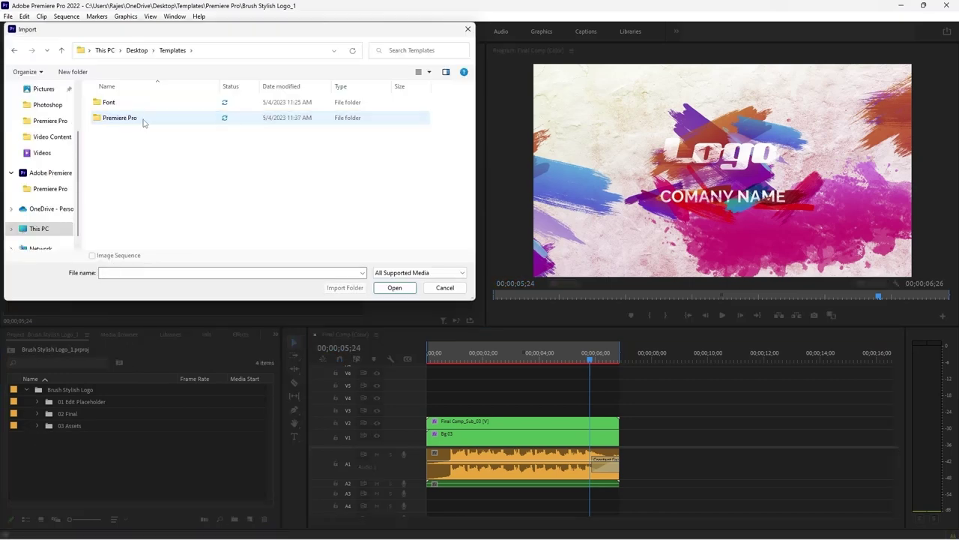
double_click(144, 120)
click(128, 195)
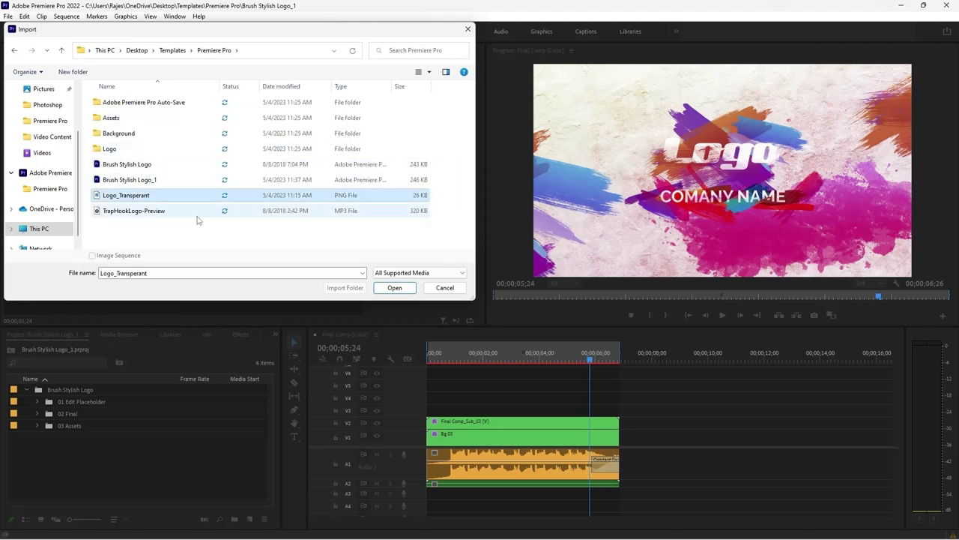
click(397, 288)
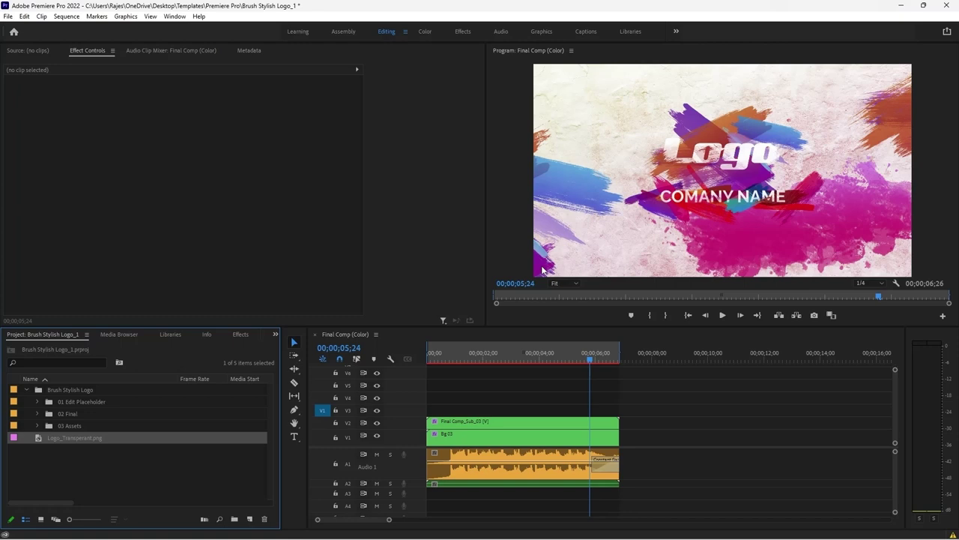
double_click(495, 426)
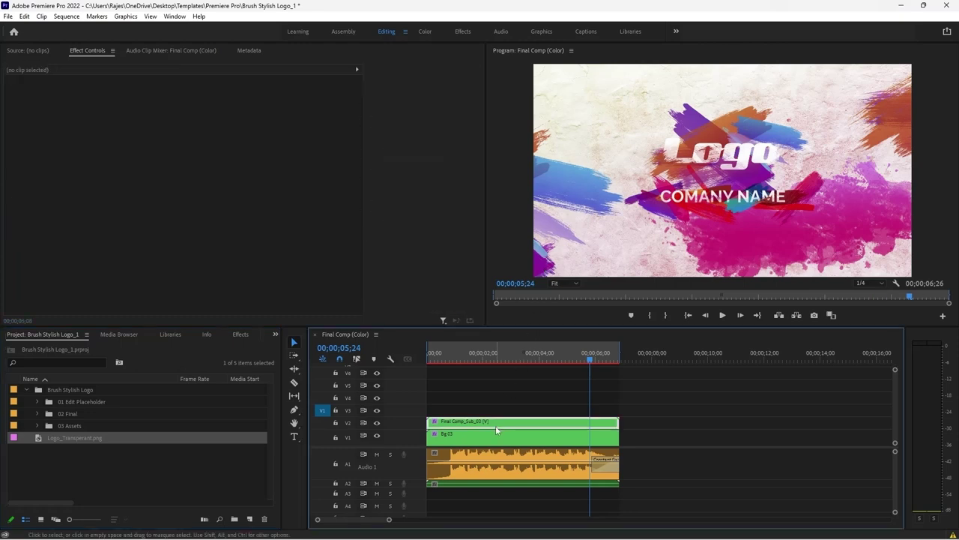
click(541, 410)
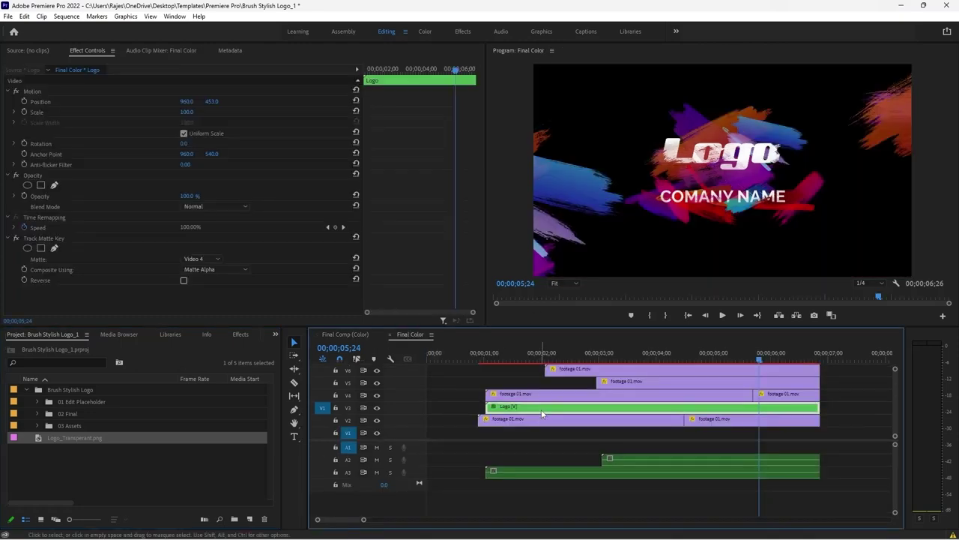
Step: Place Logo_Transperant.png on V2 in the Logo nest, extended to about 13 seconds
double_click(541, 409)
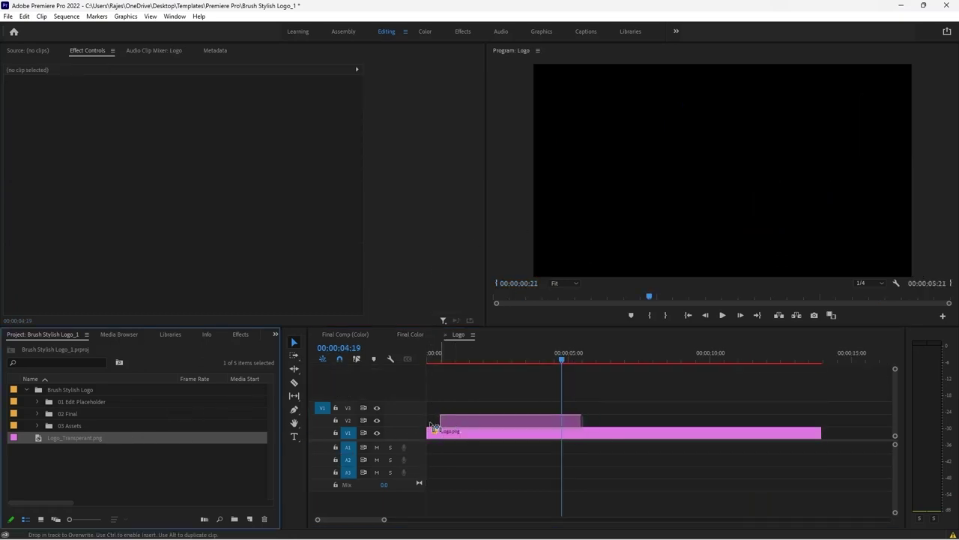
drag(111, 438, 425, 426)
drag(566, 419, 821, 410)
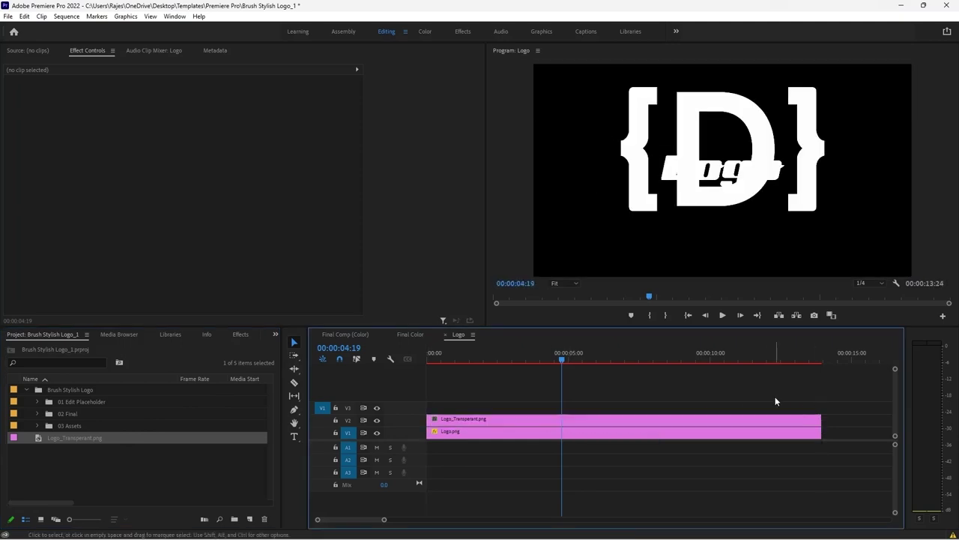
Step: Paste Logo.png's motion, opacity and time remapping attributes onto the new logo clip
click(477, 432)
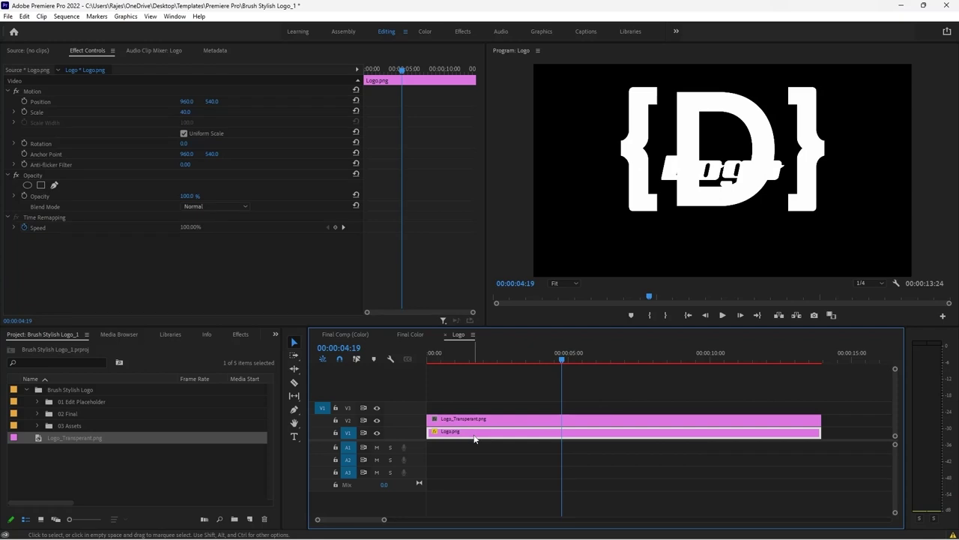
right_click(475, 439)
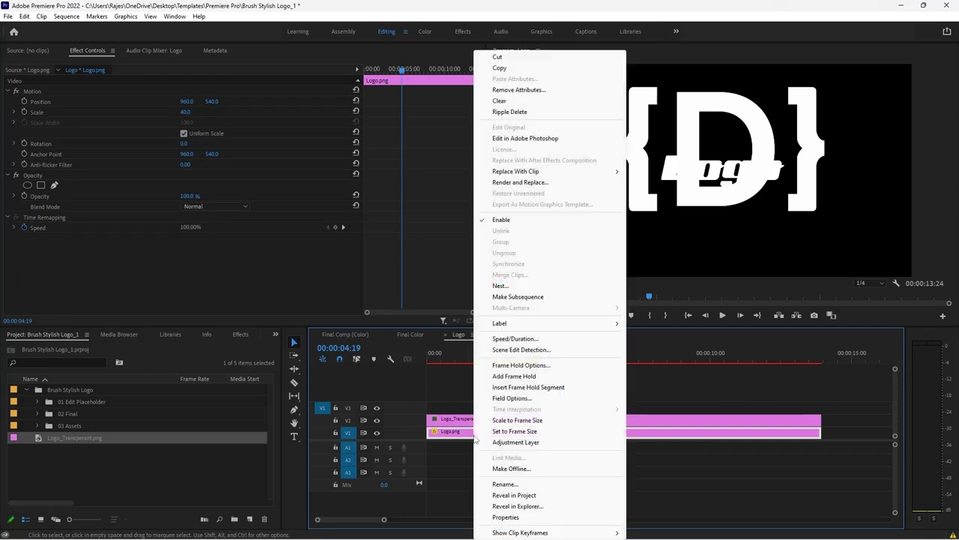
click(515, 69)
click(459, 419)
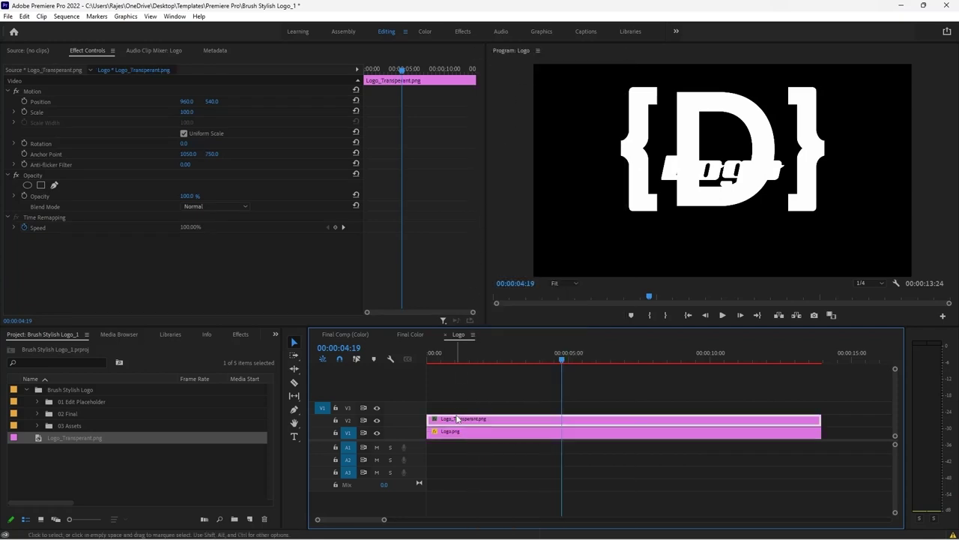
right_click(459, 421)
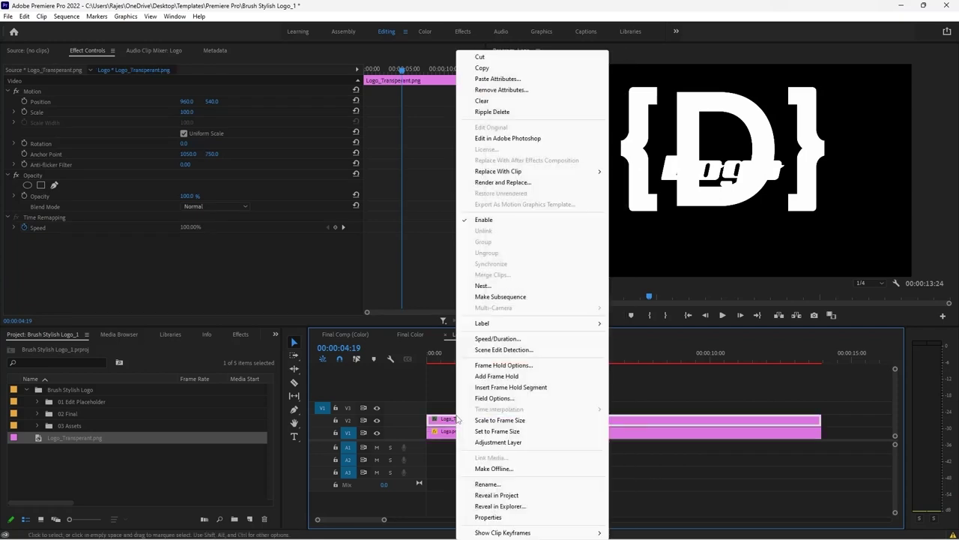
click(503, 80)
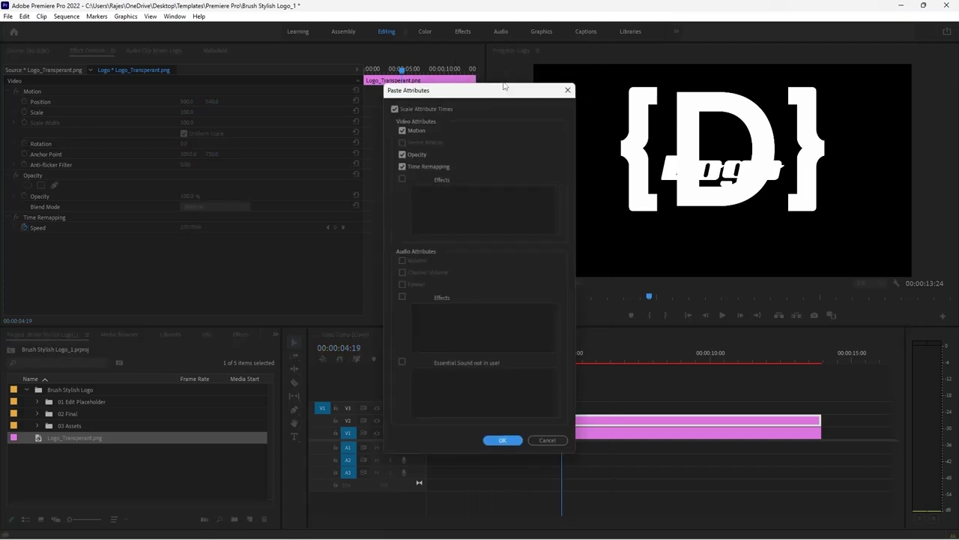
click(498, 440)
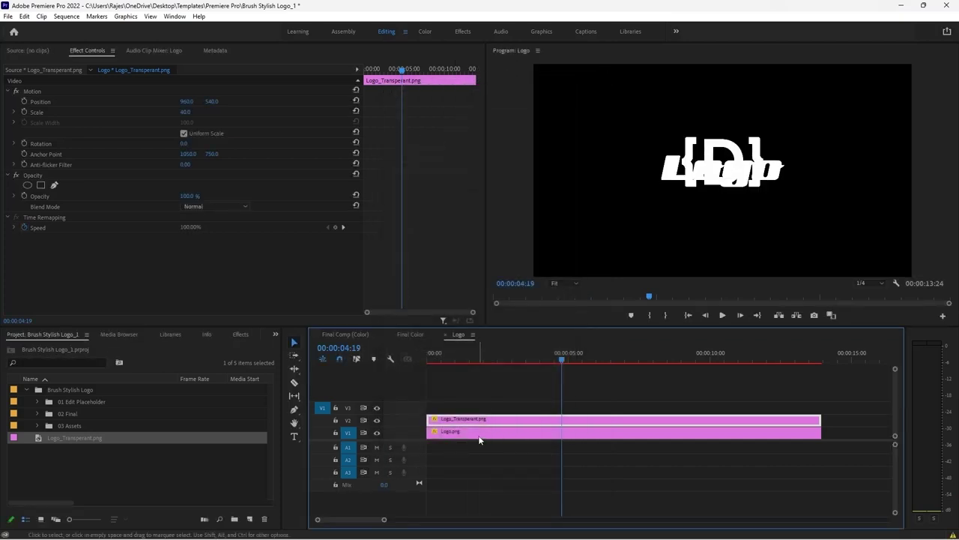
Step: Hide the old placeholder logo on V1 and return to the Final Color sequence
click(480, 437)
click(376, 432)
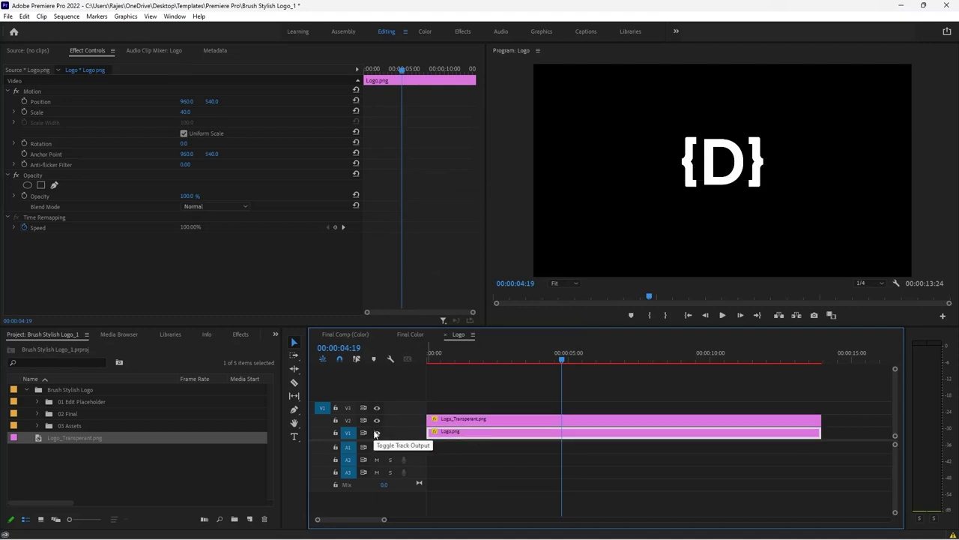
click(405, 336)
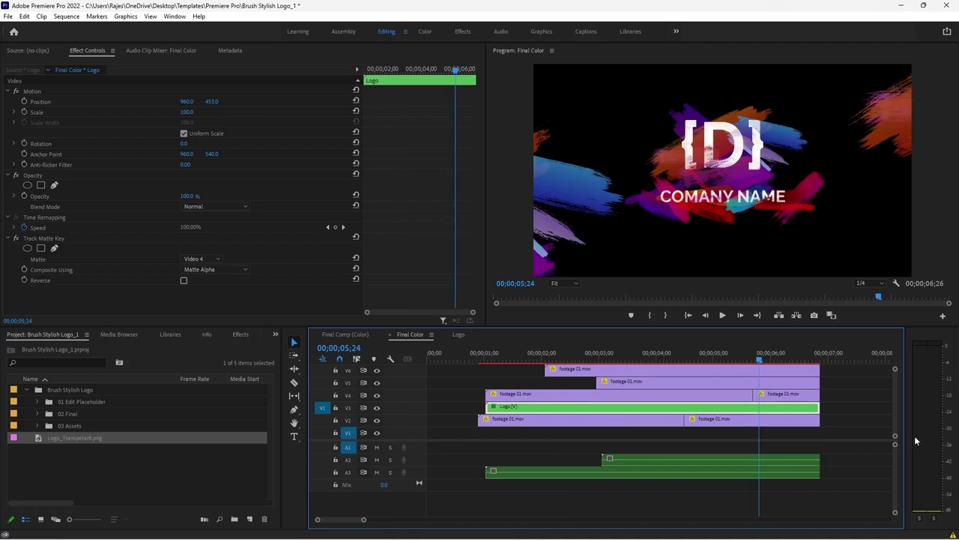
scroll(895, 423, up, 3)
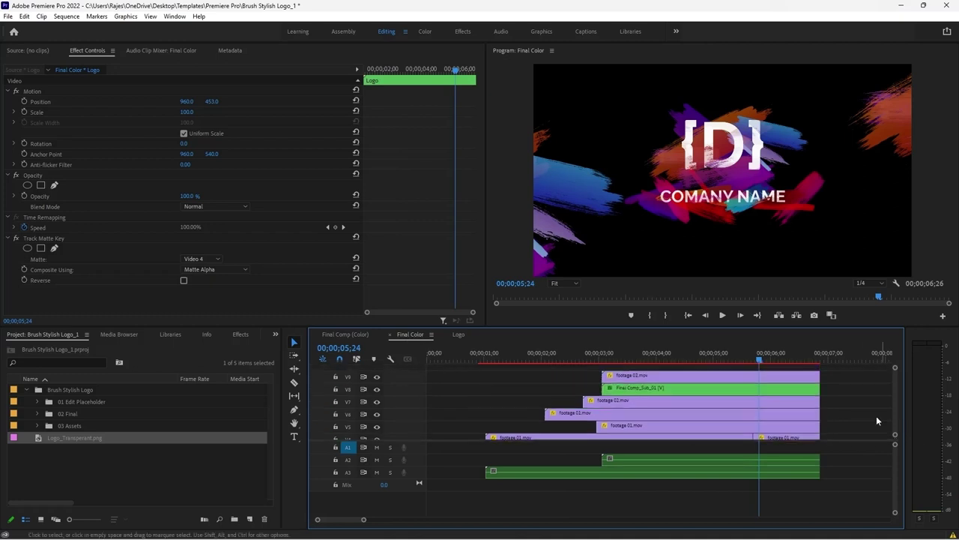
click(716, 394)
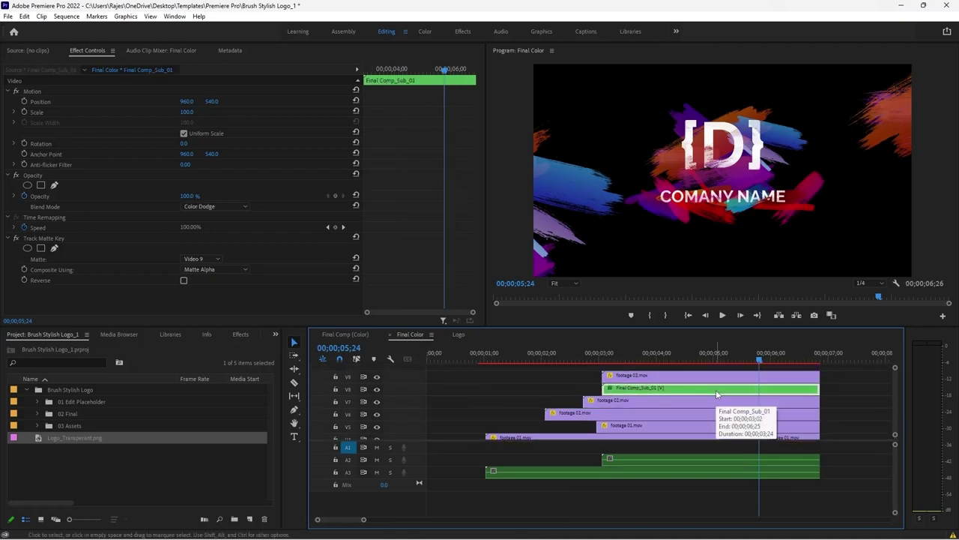
Step: In Final Comp_Sub_01's Title 01, replace COMANY NAME with 'deCoding' in the Legacy Titler
double_click(716, 391)
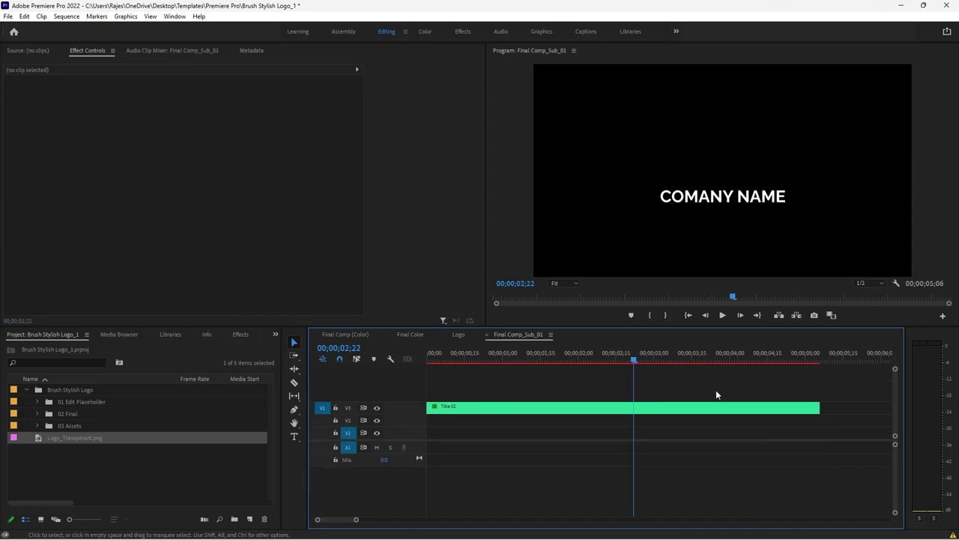
double_click(480, 409)
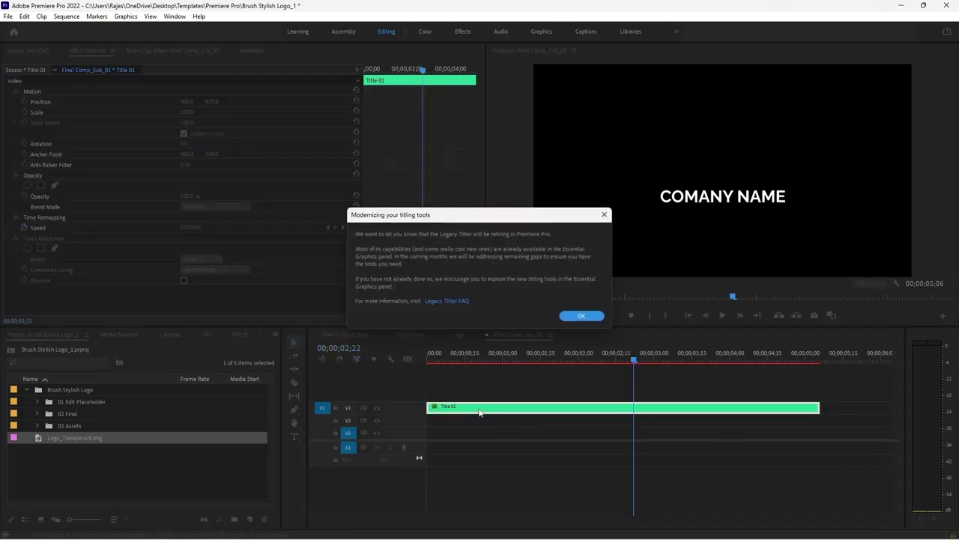
click(583, 317)
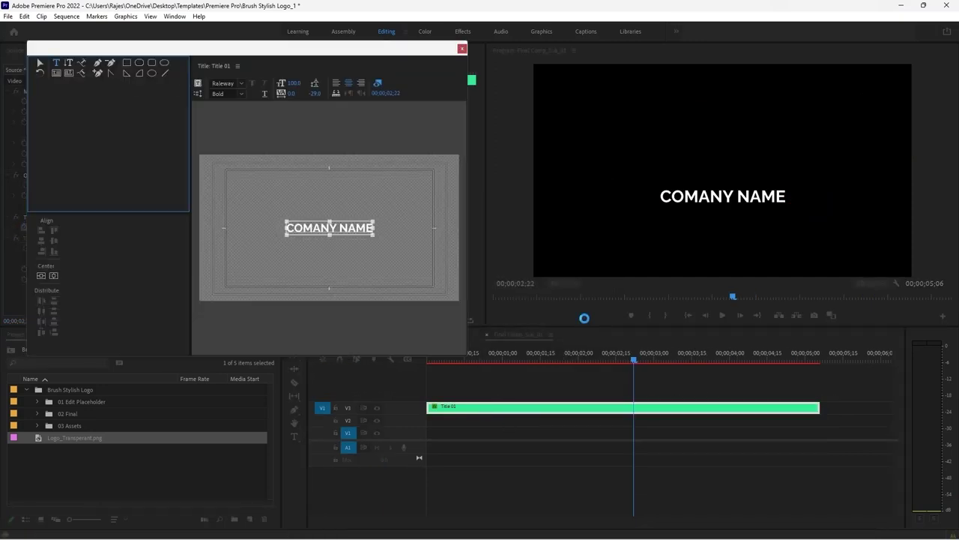
click(271, 208)
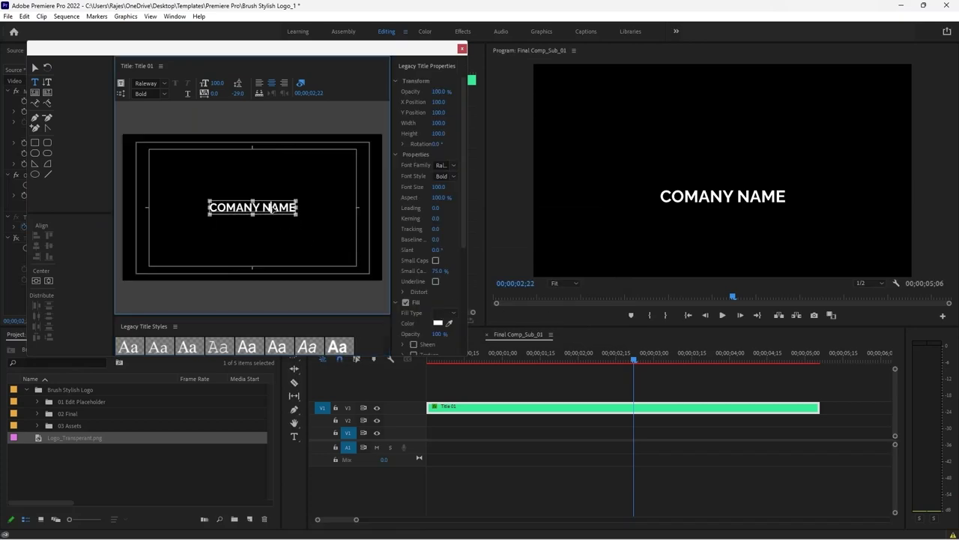
key(ctrl+a)
key(BackSpace)
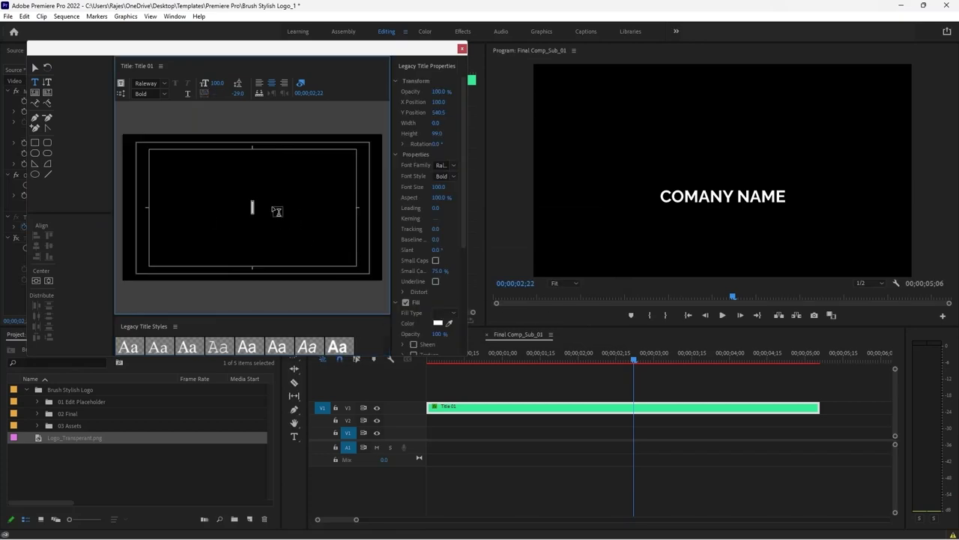
text(de)
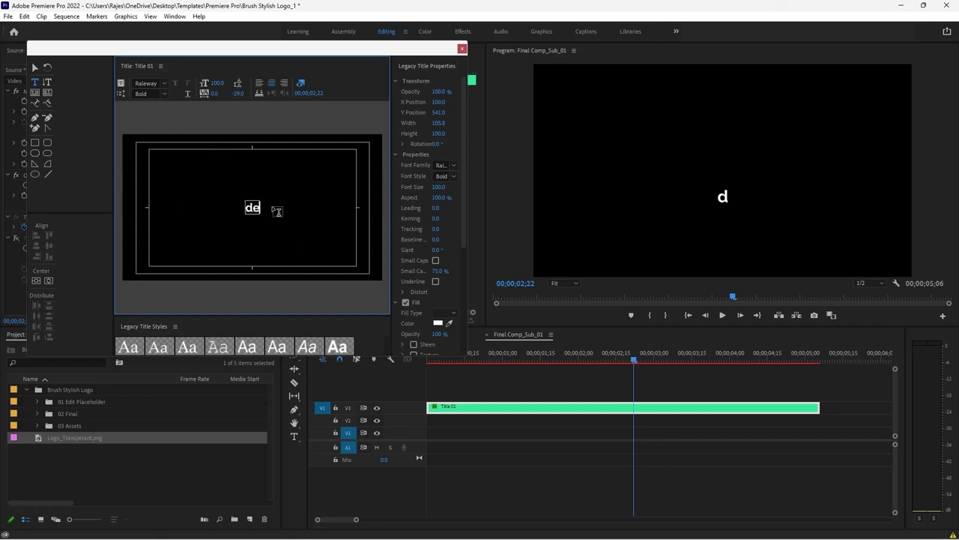
text(Codi)
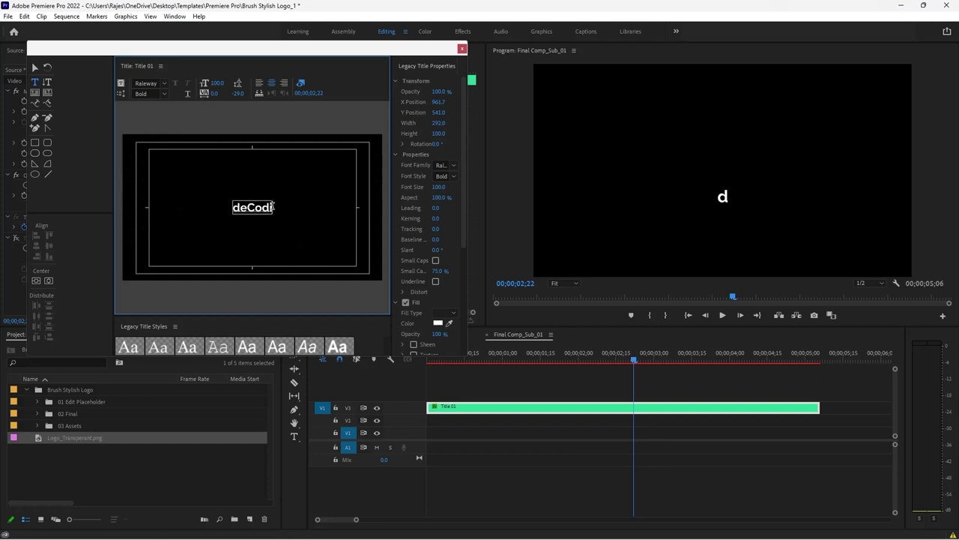
text(ng)
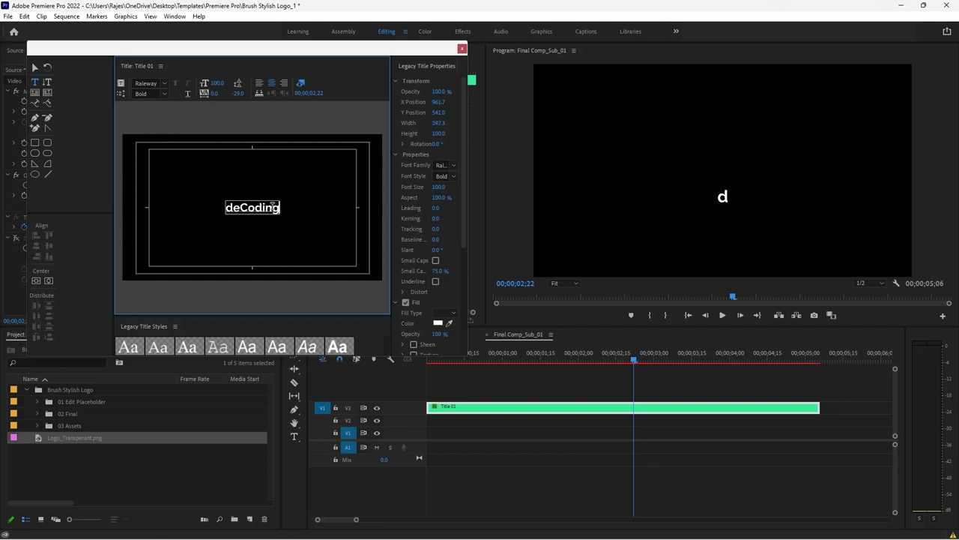
Step: Close the titler and scrub Final Color to preview the {D} logo above deCoding
click(461, 48)
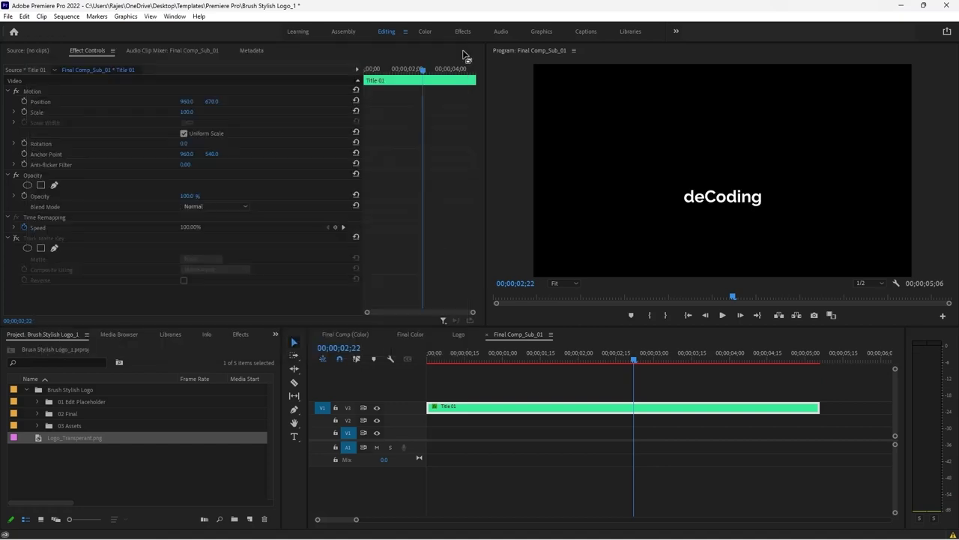
click(409, 334)
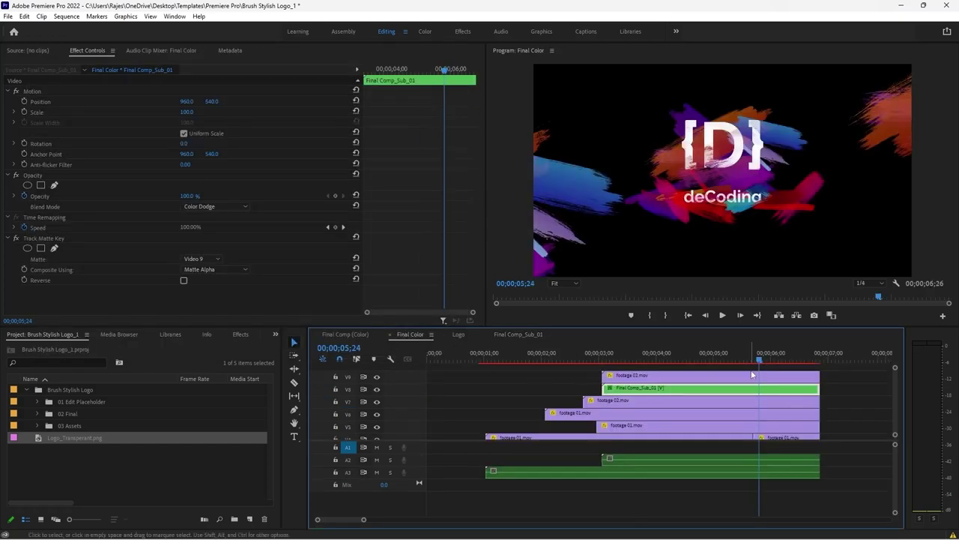
mouse_move(758, 359)
mouse_down()
mouse_move(534, 367)
mouse_move(822, 374)
mouse_up()
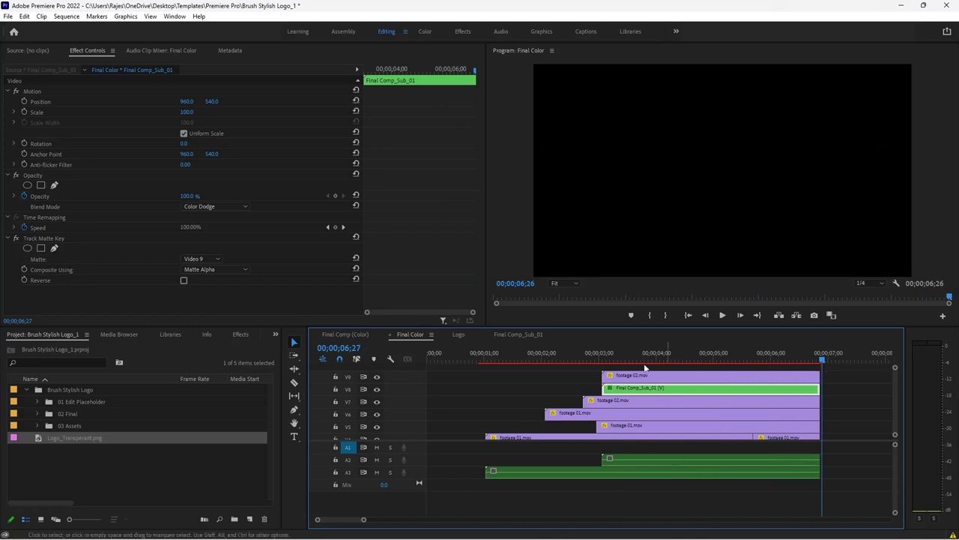
Step: Rewind Final Comp (Color) to its first frame and play the logo animation
click(360, 335)
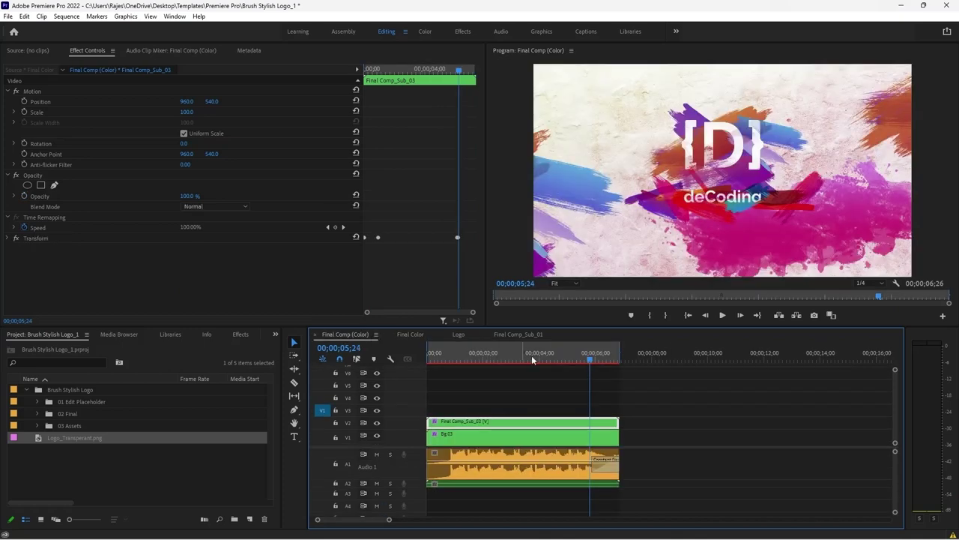
click(488, 359)
drag(466, 367, 403, 360)
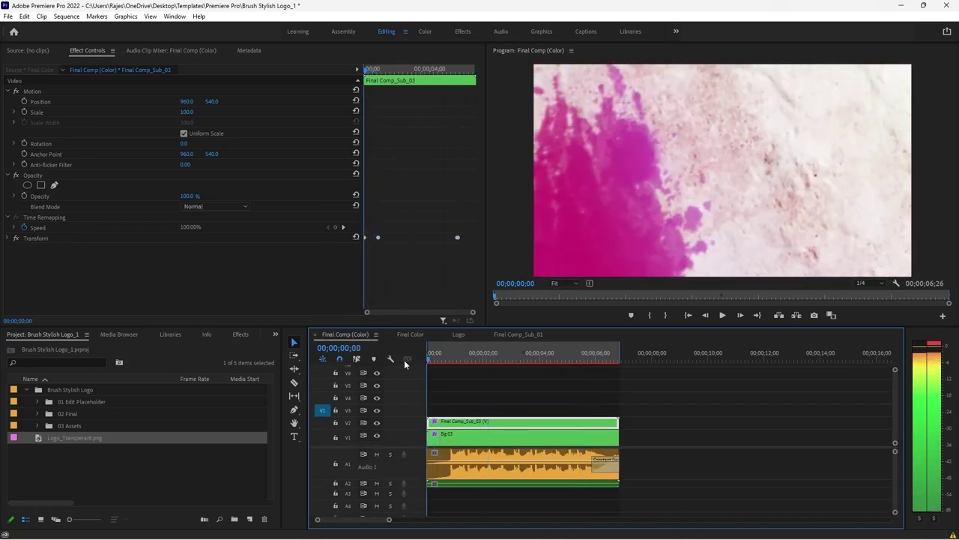
click(721, 316)
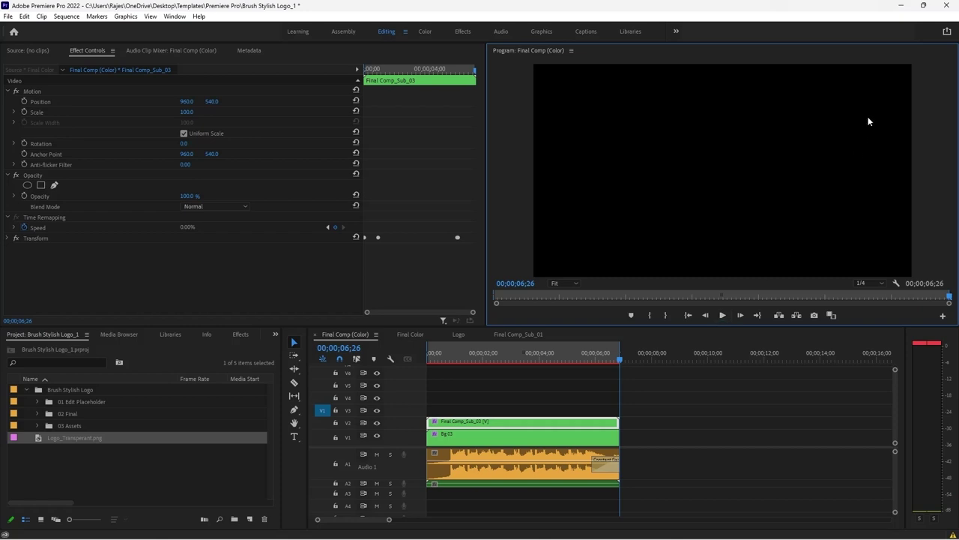
Step: Export Final Comp (Color) with the High Quality 1080p HD preset and audio disabled
click(6, 15)
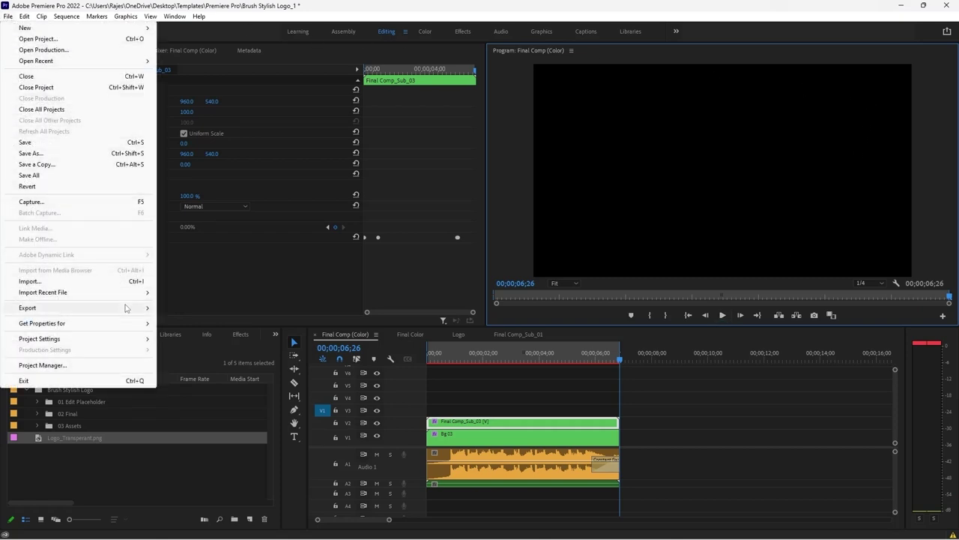
mouse_move(126, 308)
click(174, 308)
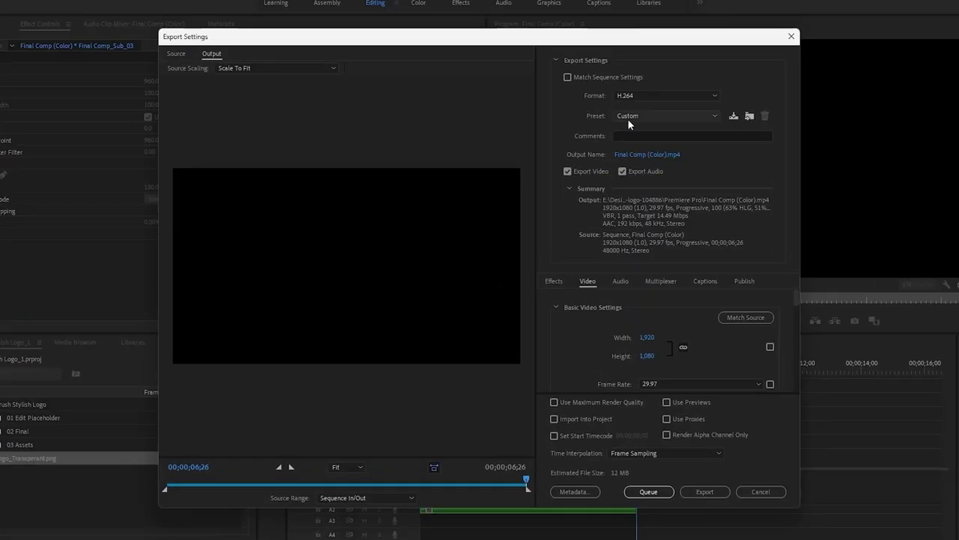
click(650, 94)
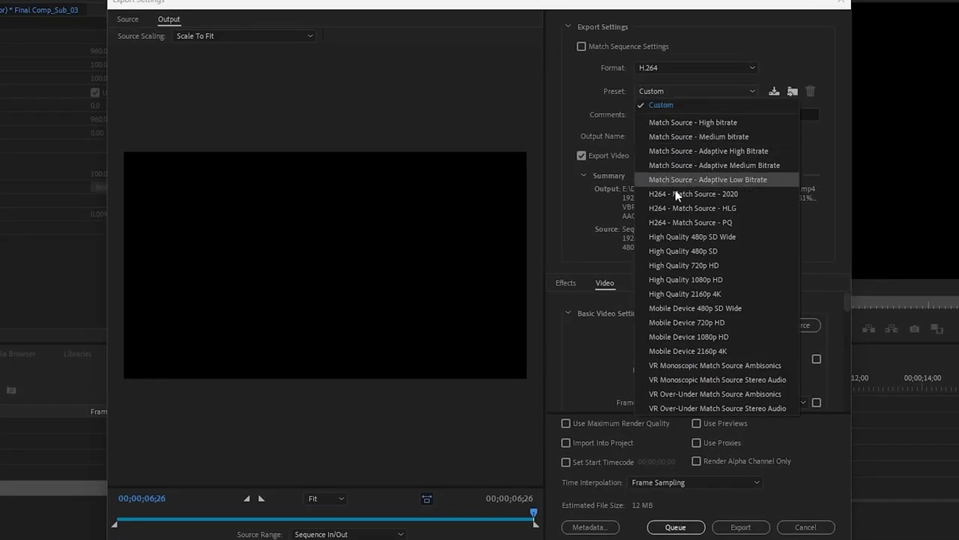
click(683, 278)
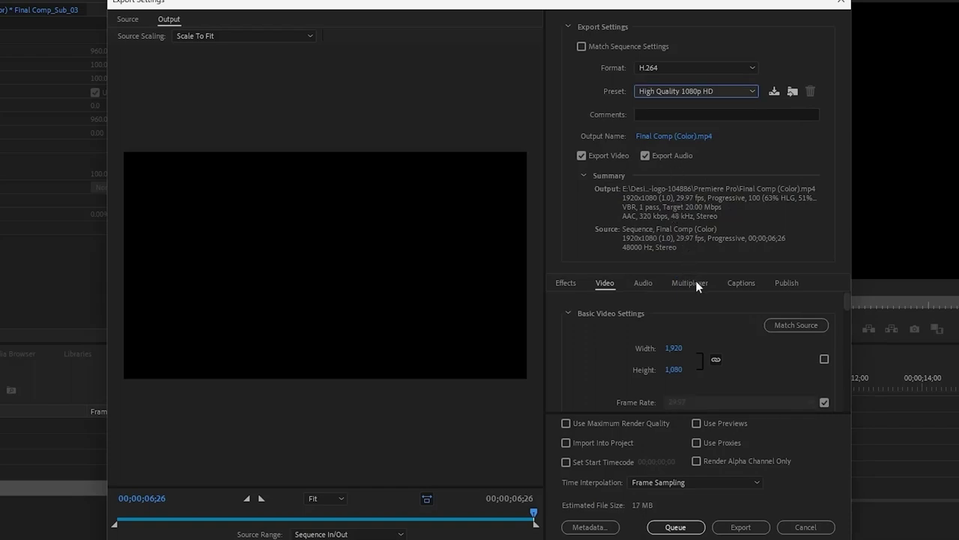
click(646, 156)
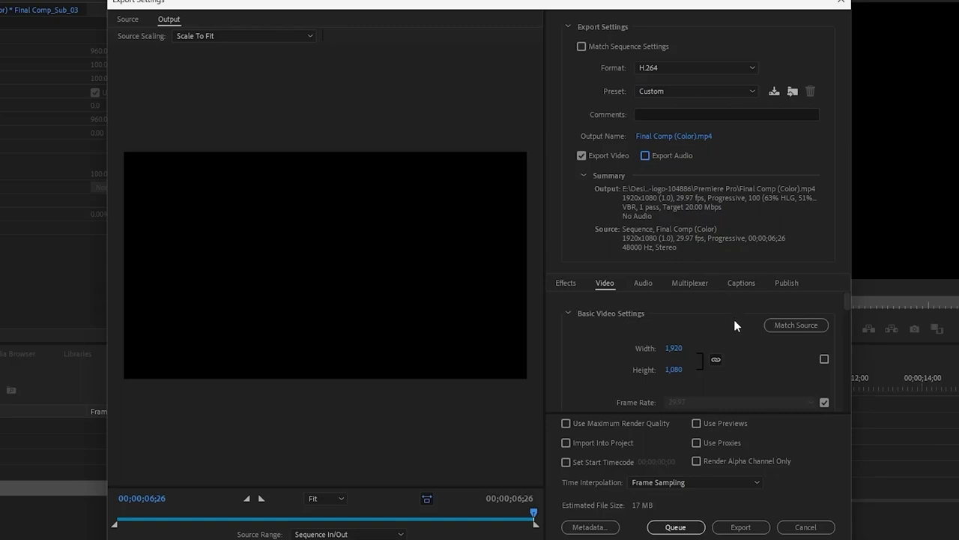
scroll(733, 322, down, 2)
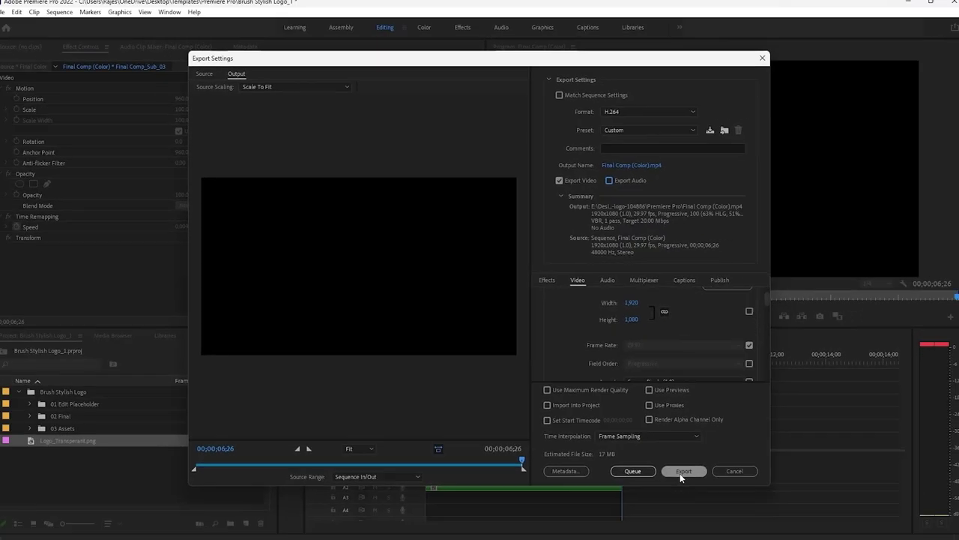
click(682, 471)
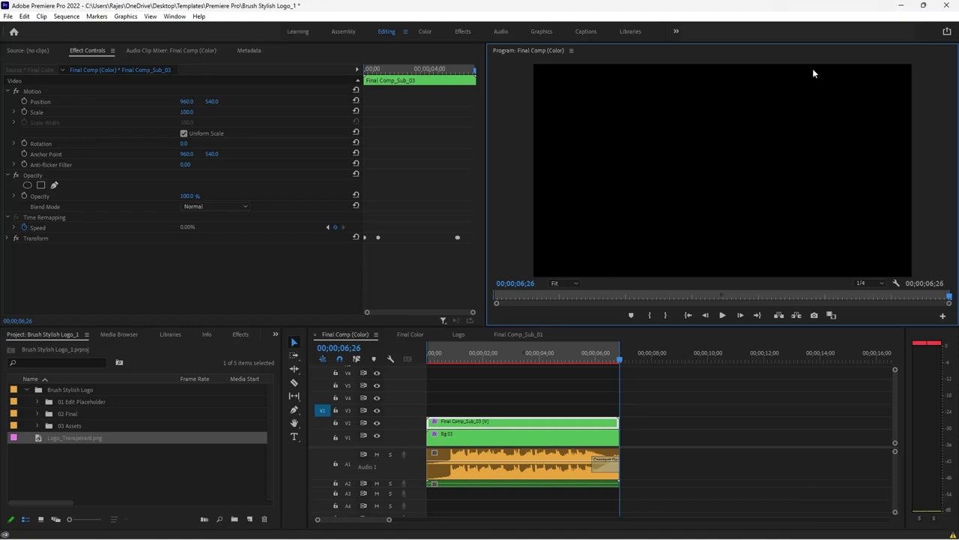
Step: Play the exported Final Comp (Color) MP4 from the template's Premiere Pro folder
mouse_move(450, 533)
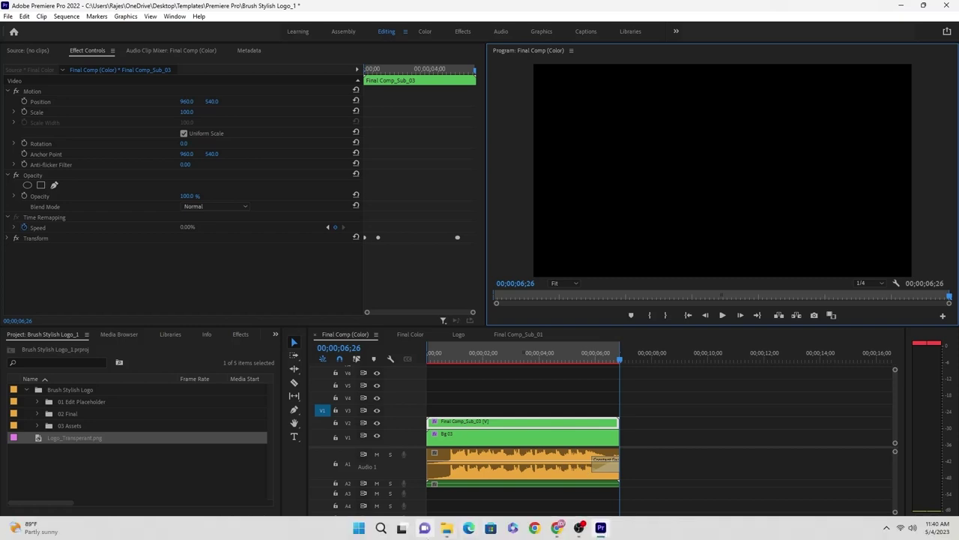
click(447, 528)
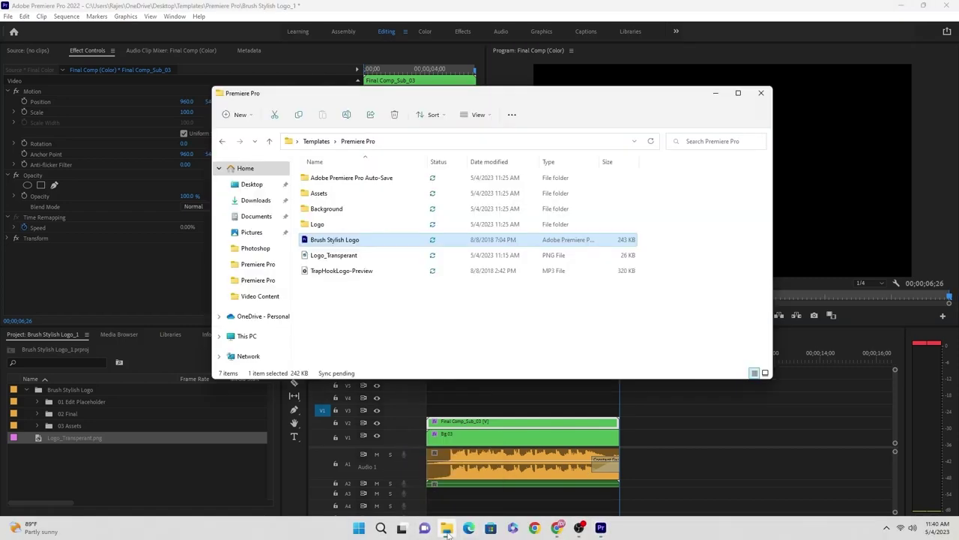
click(717, 94)
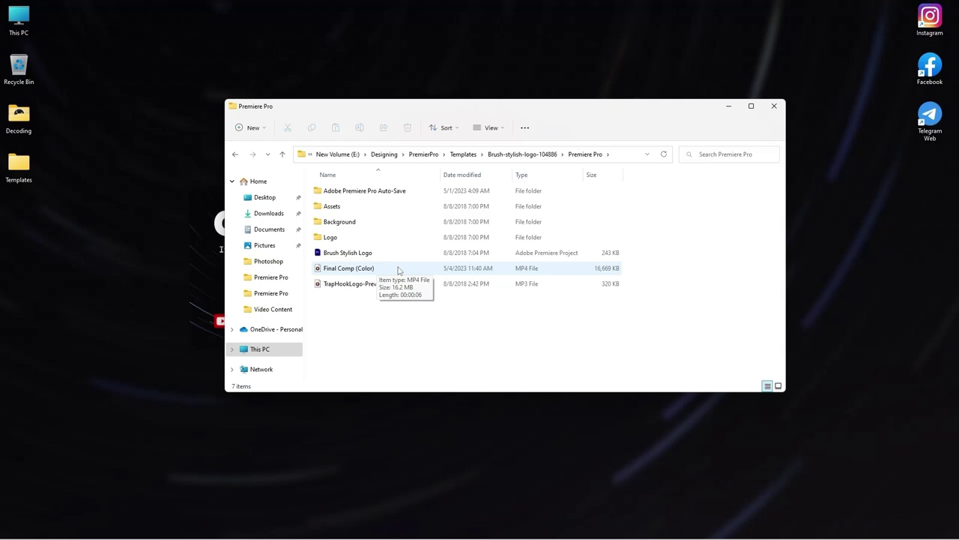
double_click(399, 268)
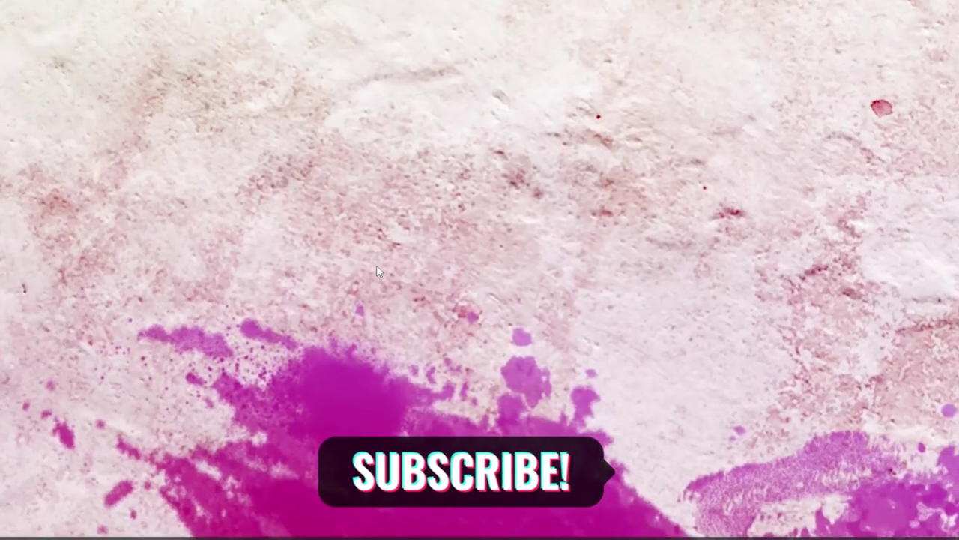